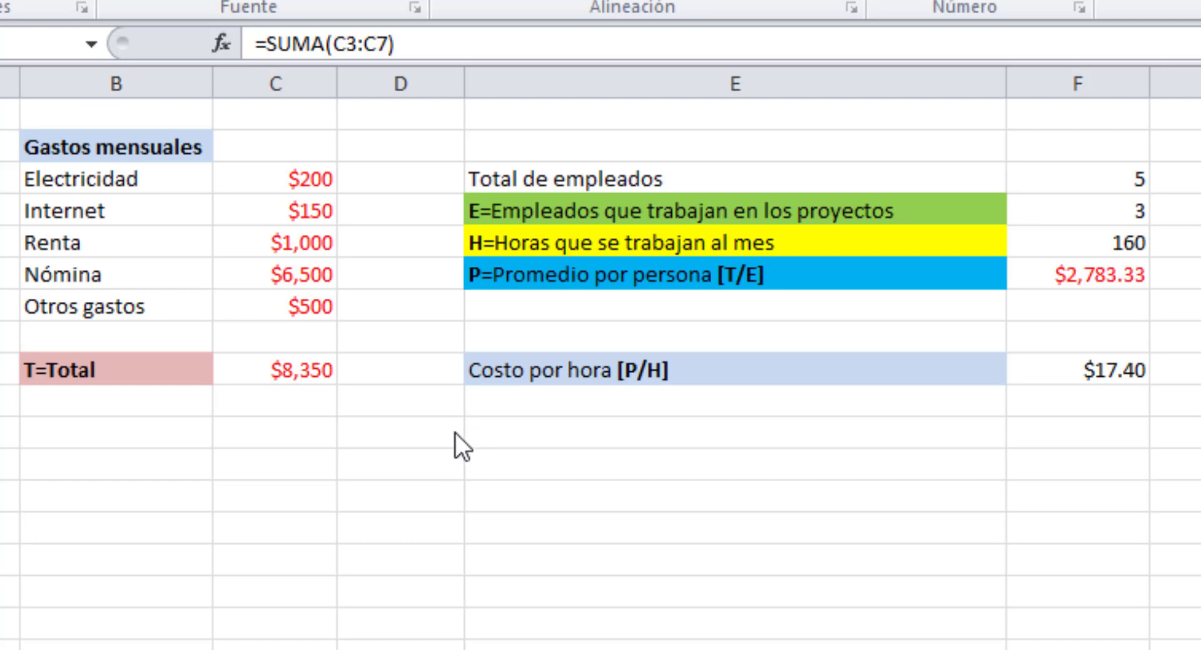
Examine each monthly expense from Electricidad to Otros gastos with its amount, and the SUMA formula behind T=Total
click(127, 155)
click(110, 186)
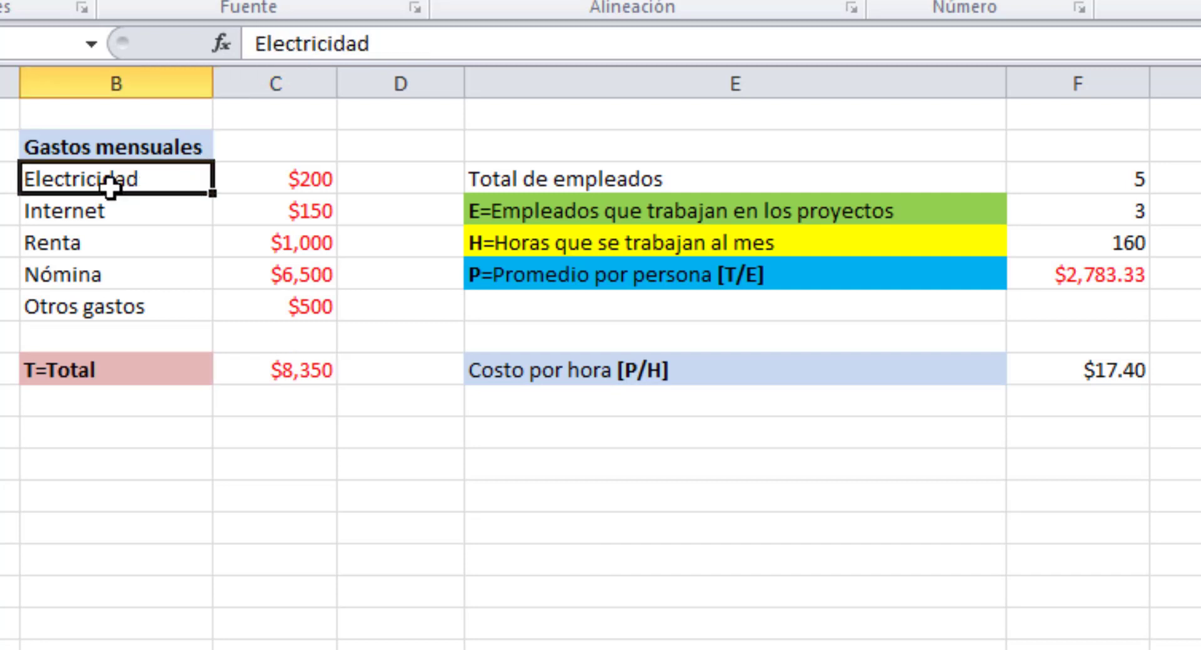
drag(110, 186, 299, 188)
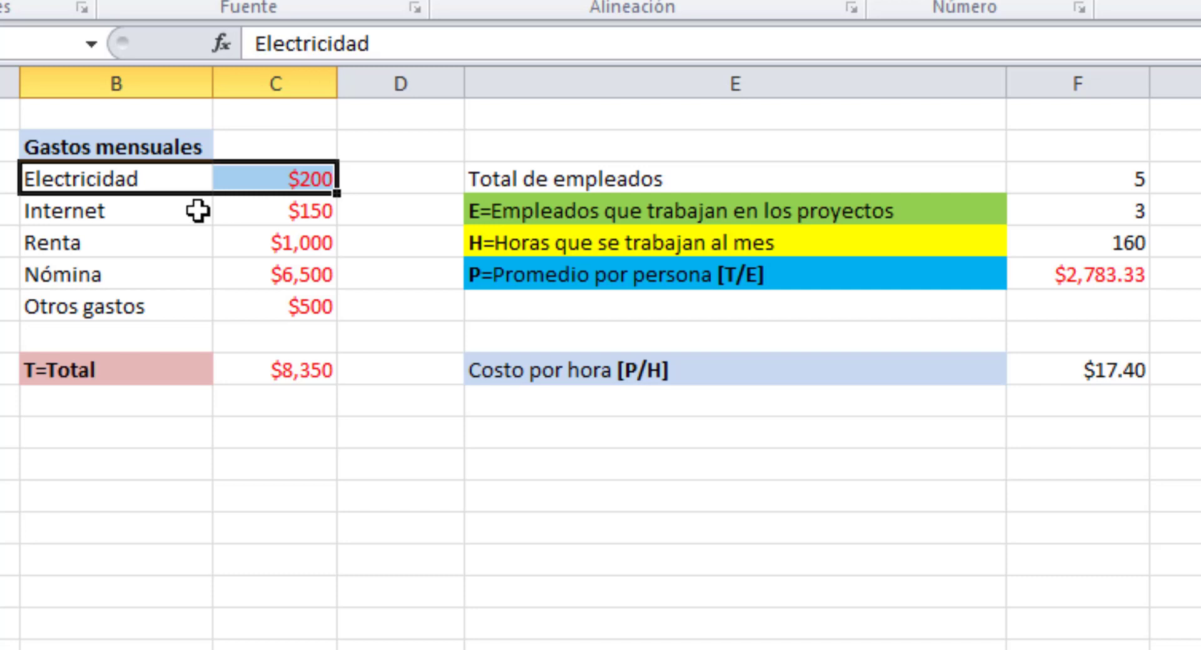
drag(118, 217, 284, 215)
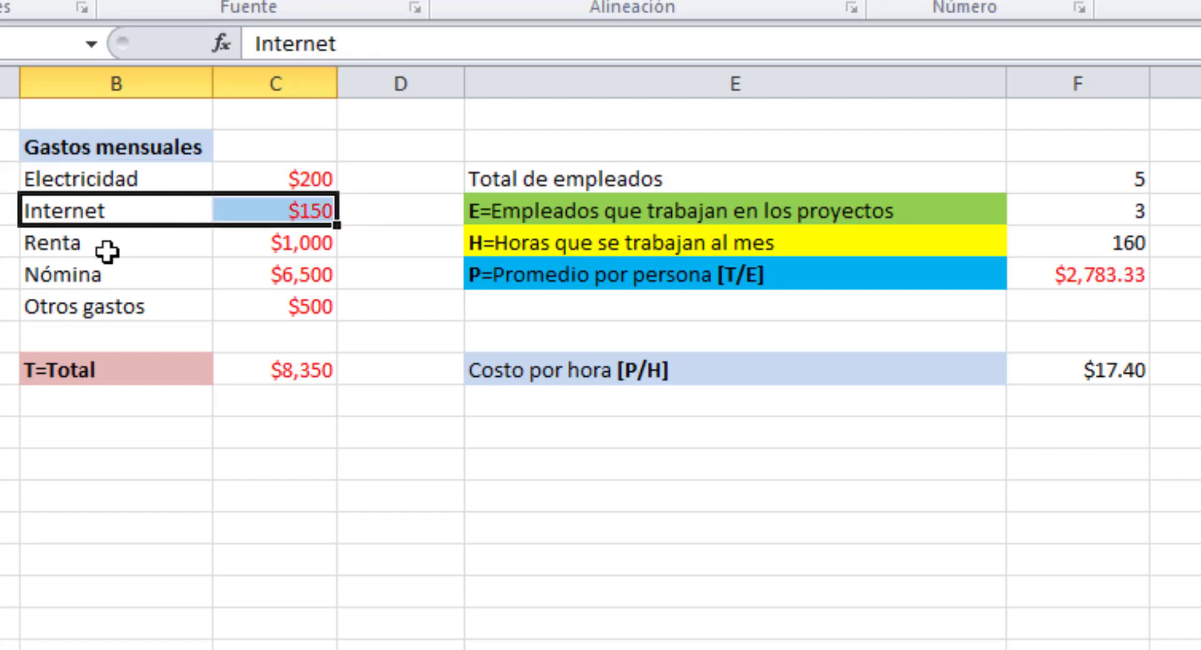
drag(106, 251, 232, 251)
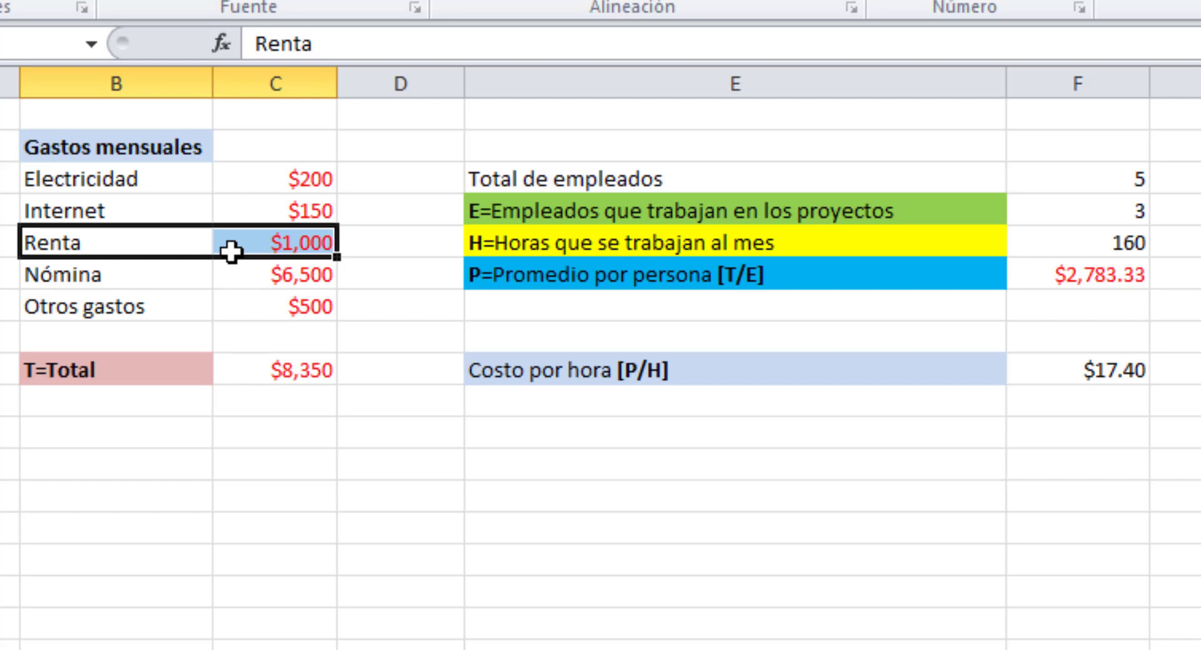
drag(70, 283, 244, 283)
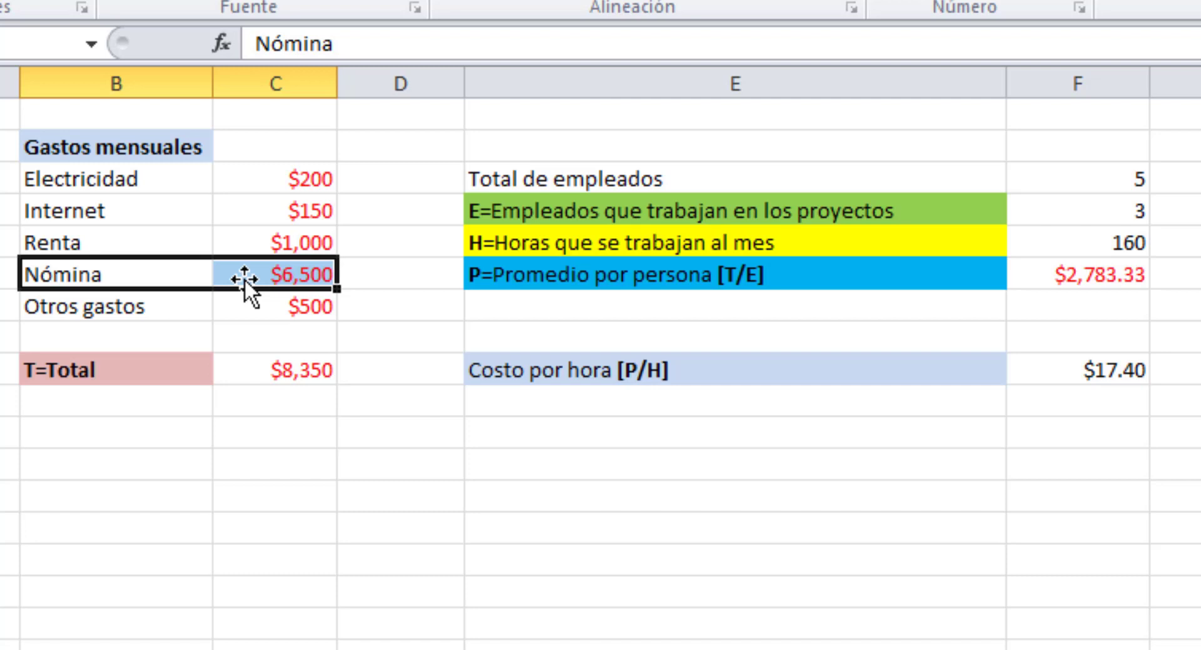
drag(115, 310, 243, 306)
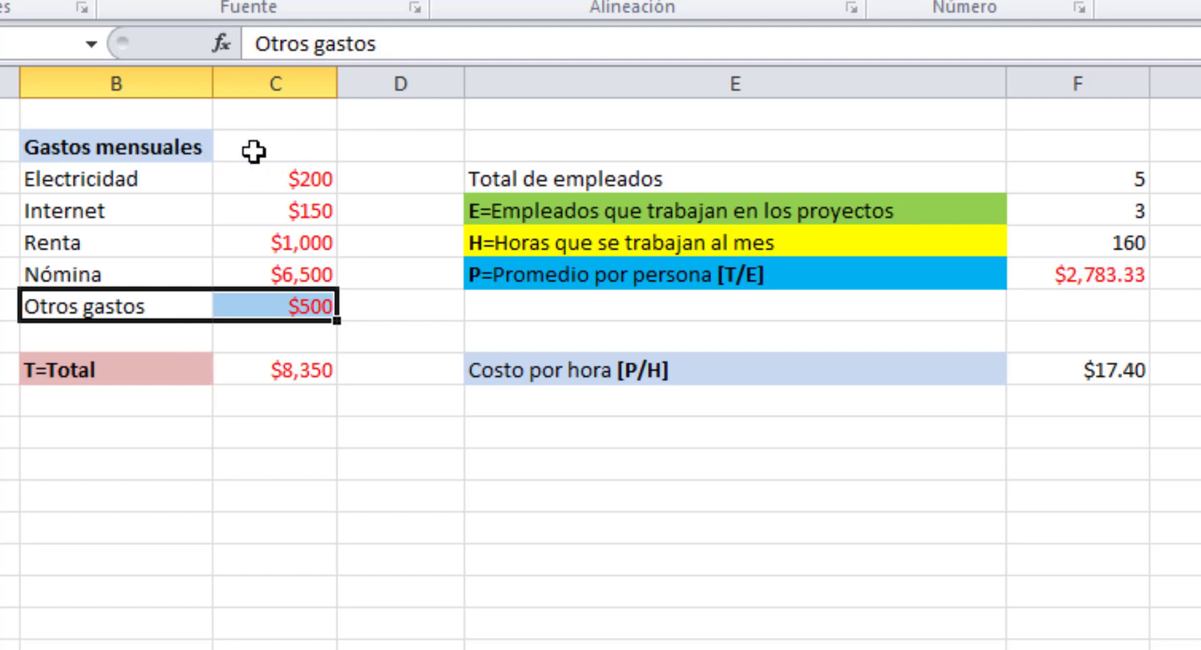
click(311, 370)
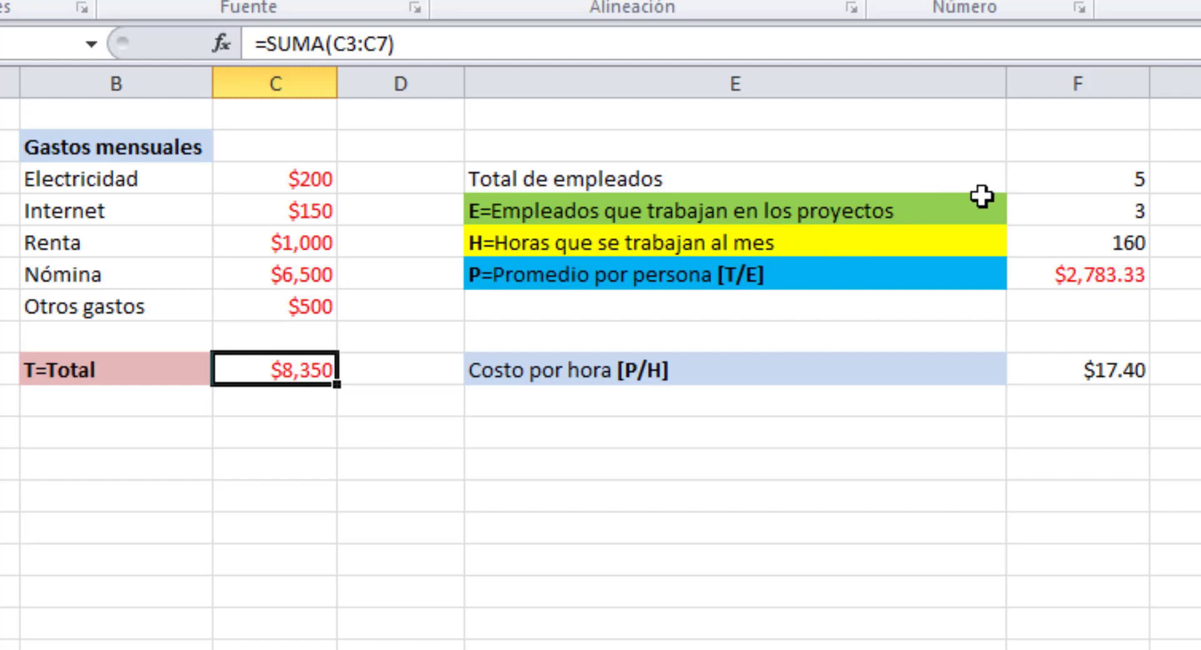
Inspect the figures for total employees, employees working on projects and hours worked per month
click(1139, 178)
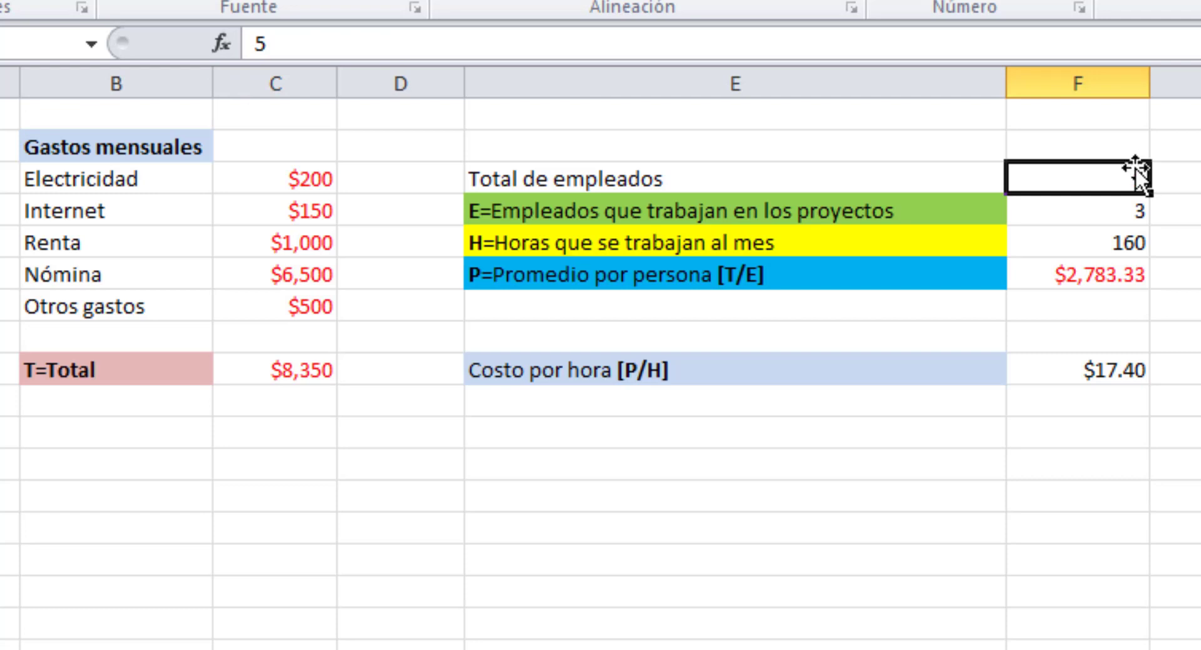
double_click(1135, 170)
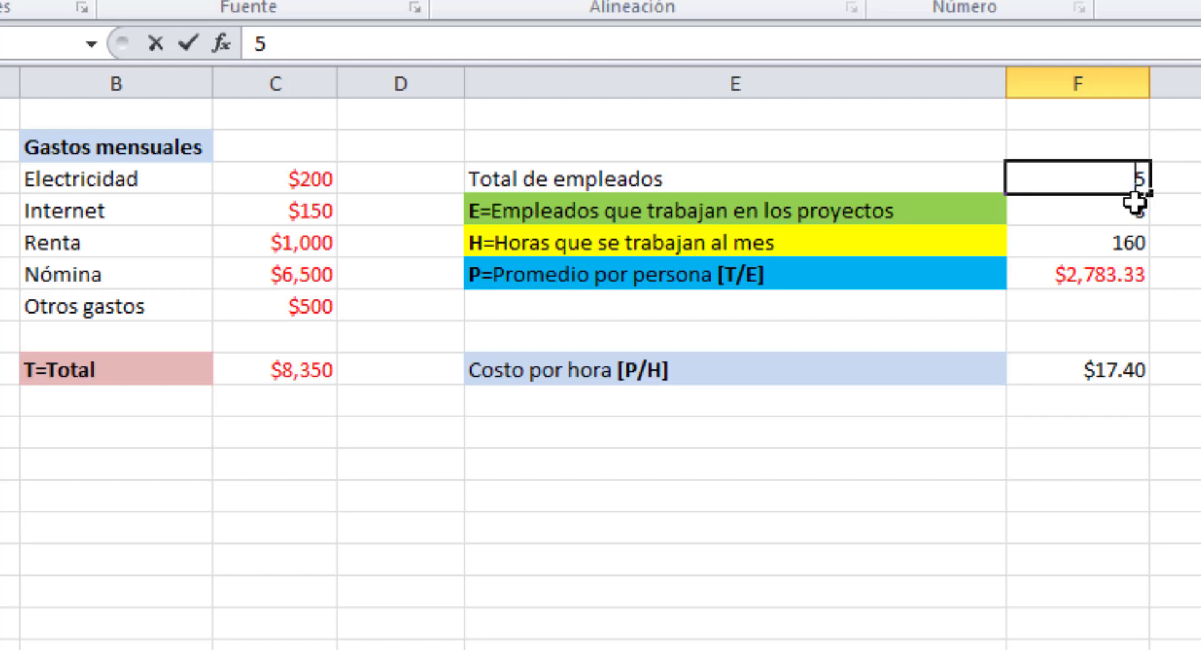
double_click(1135, 178)
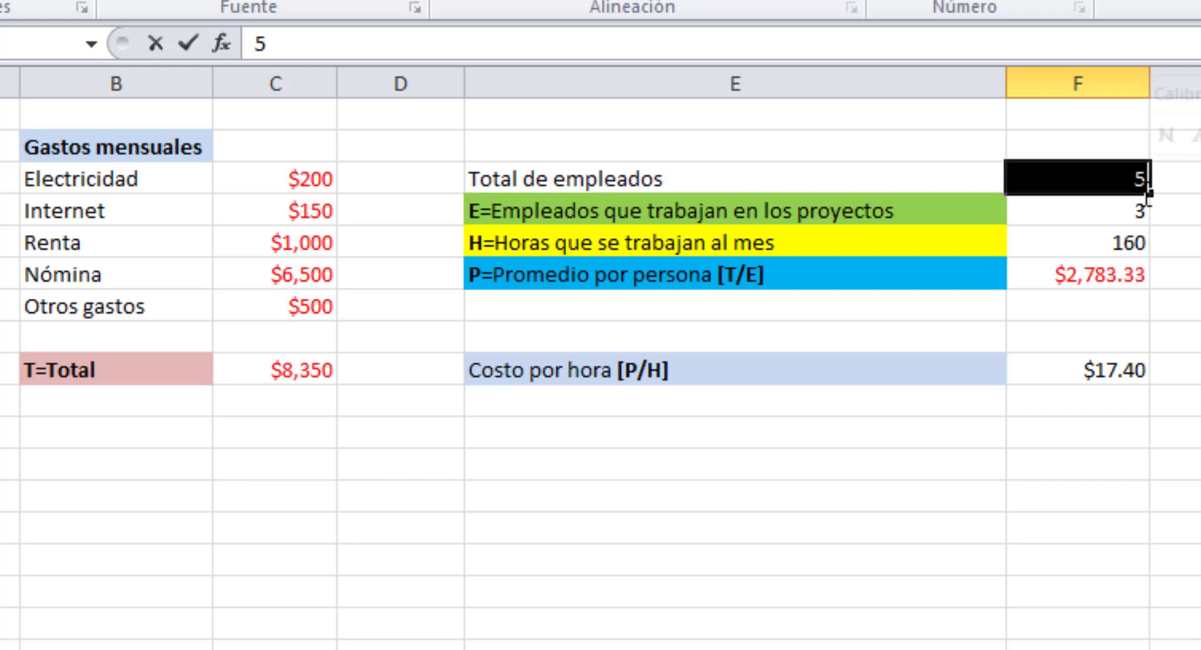
click(1126, 206)
double_click(1154, 208)
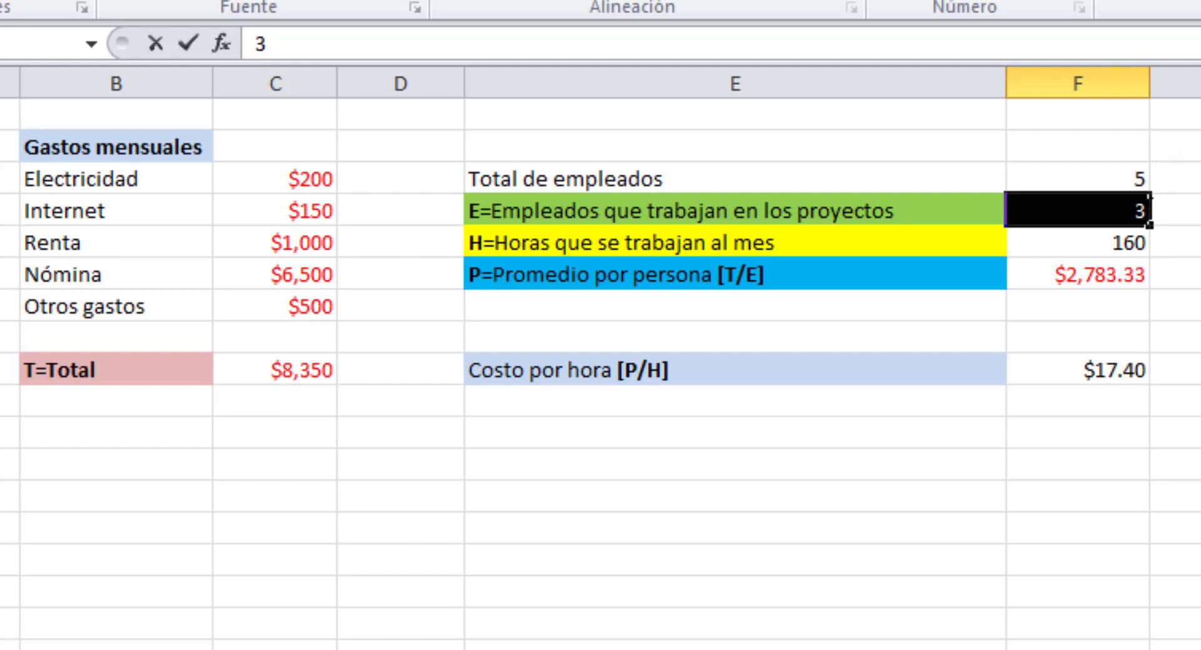
click(1148, 211)
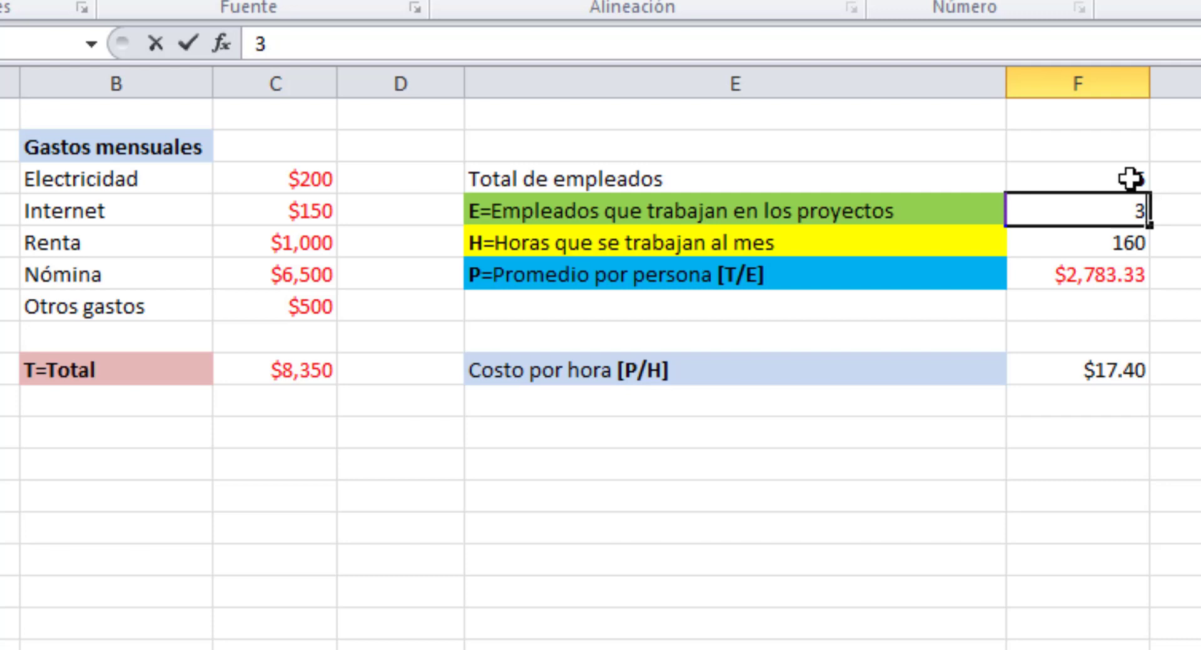
double_click(1111, 243)
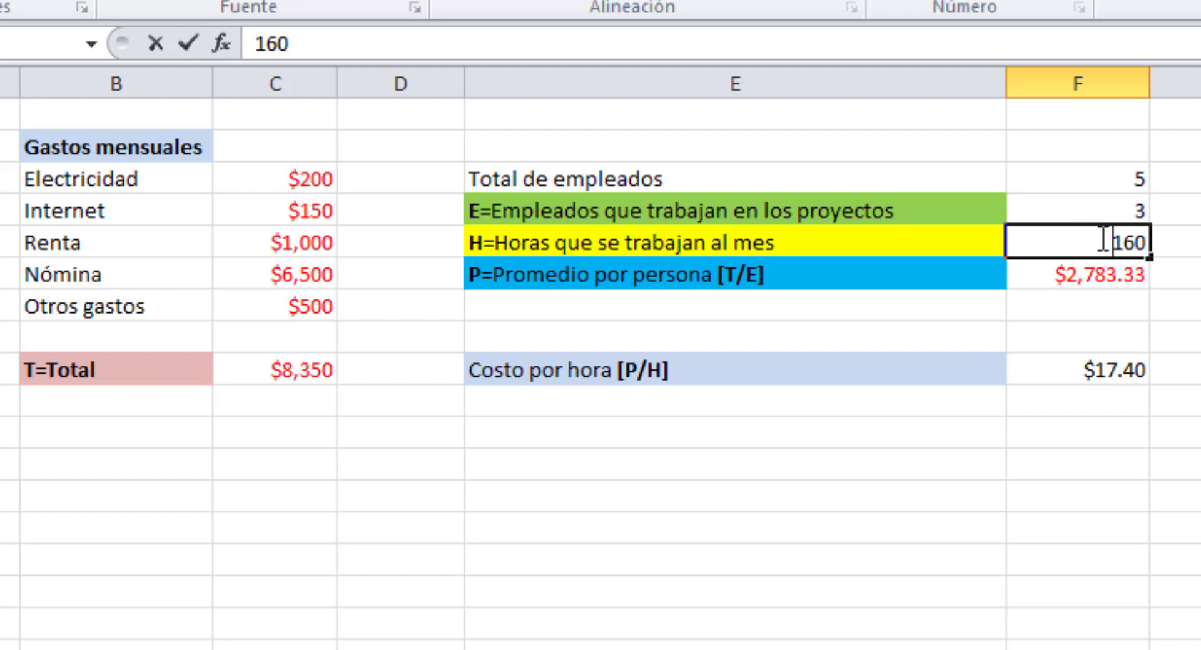
double_click(1147, 243)
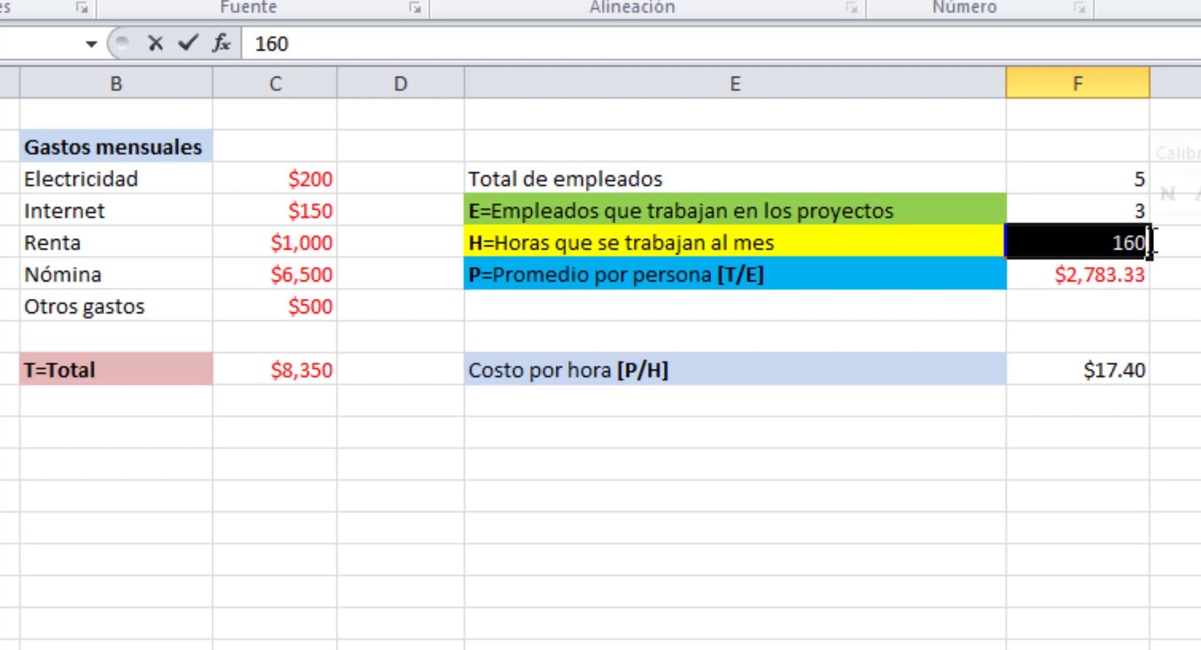
click(1173, 211)
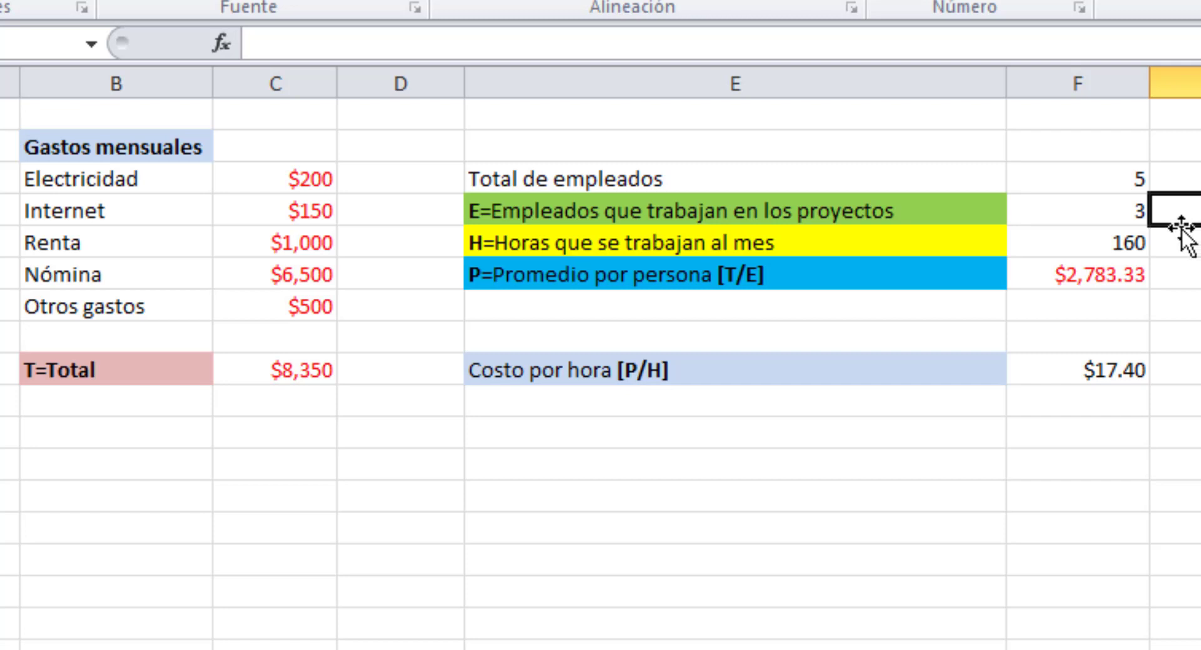
Examine how the expense total, project employees and monthly hours feed the average per person and the Costo por hora formula
click(254, 387)
click(270, 369)
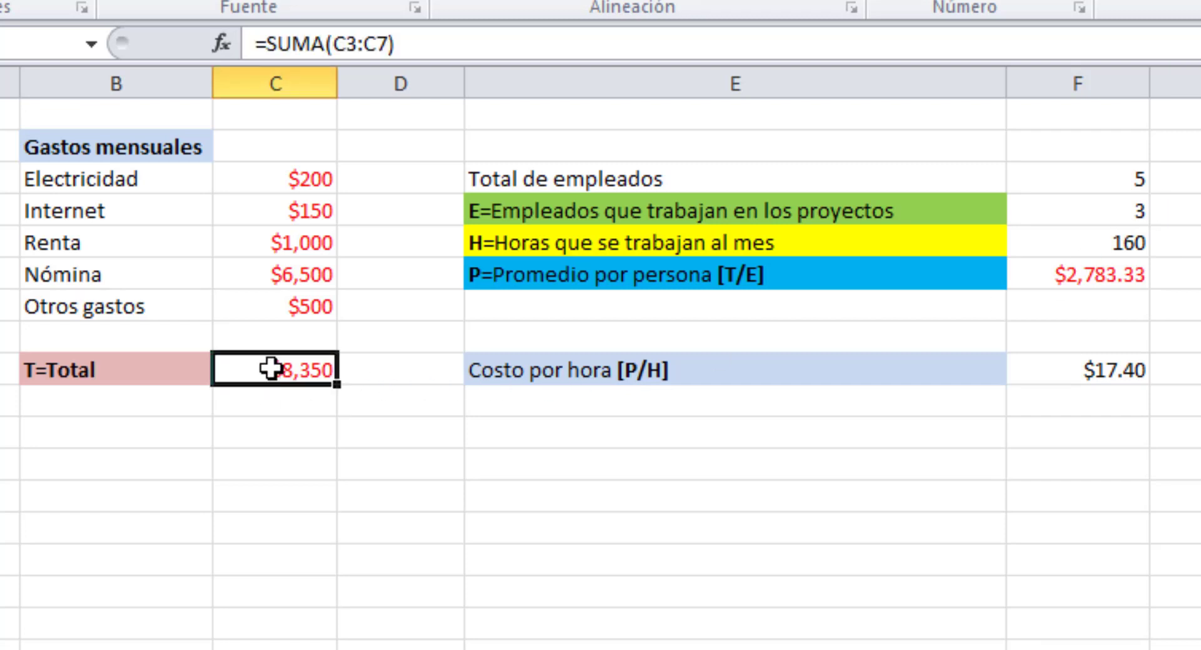
double_click(1109, 209)
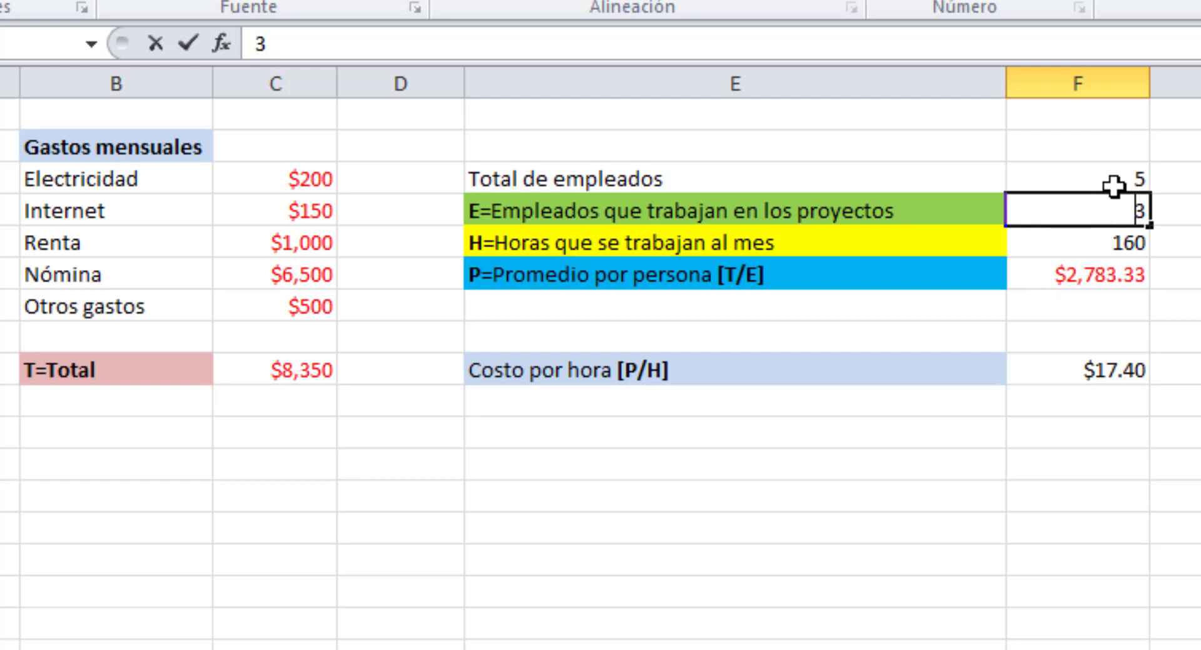
double_click(1140, 211)
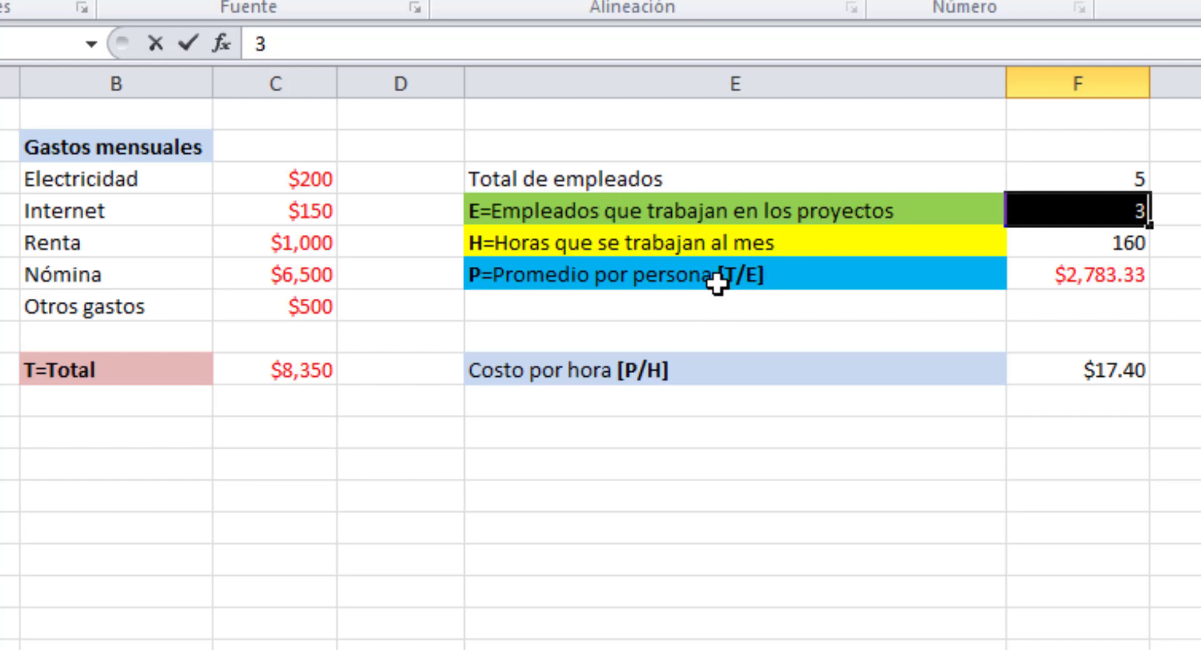
click(1072, 278)
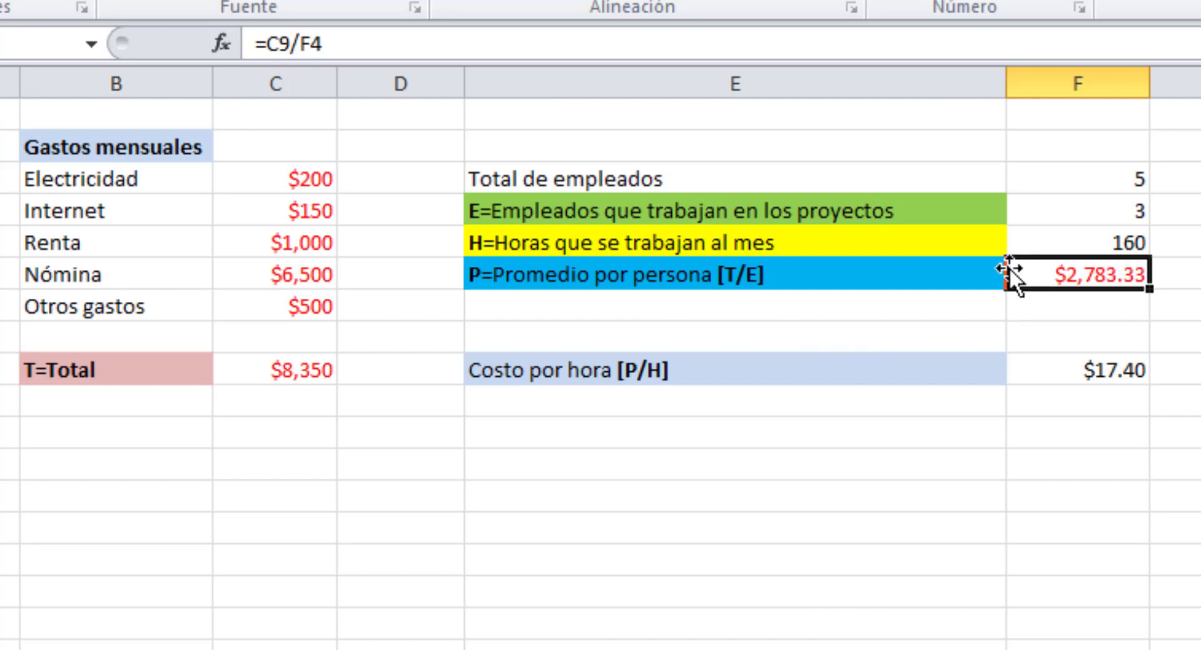
click(1134, 240)
click(1087, 278)
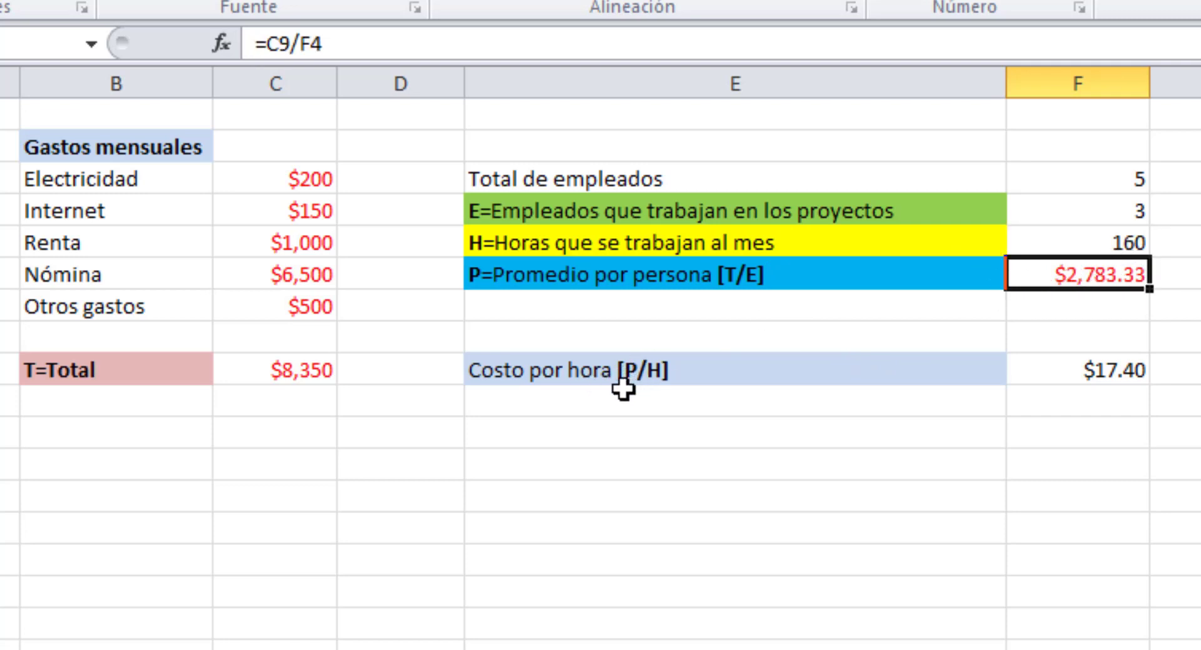
click(1119, 363)
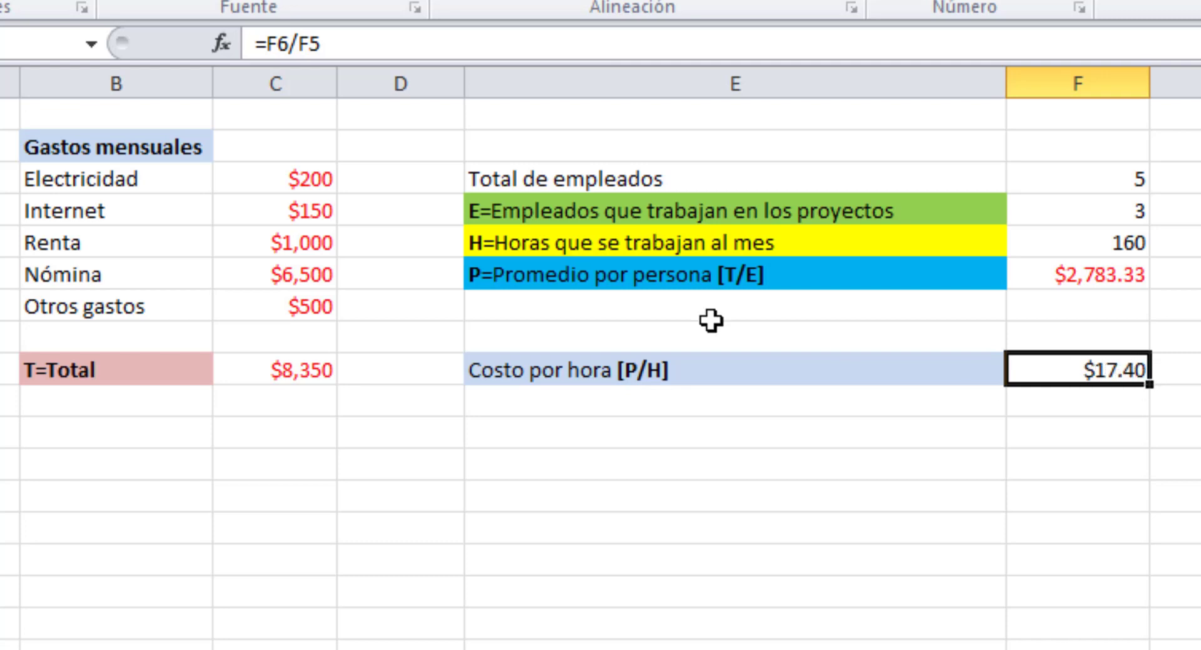
drag(216, 119, 140, 369)
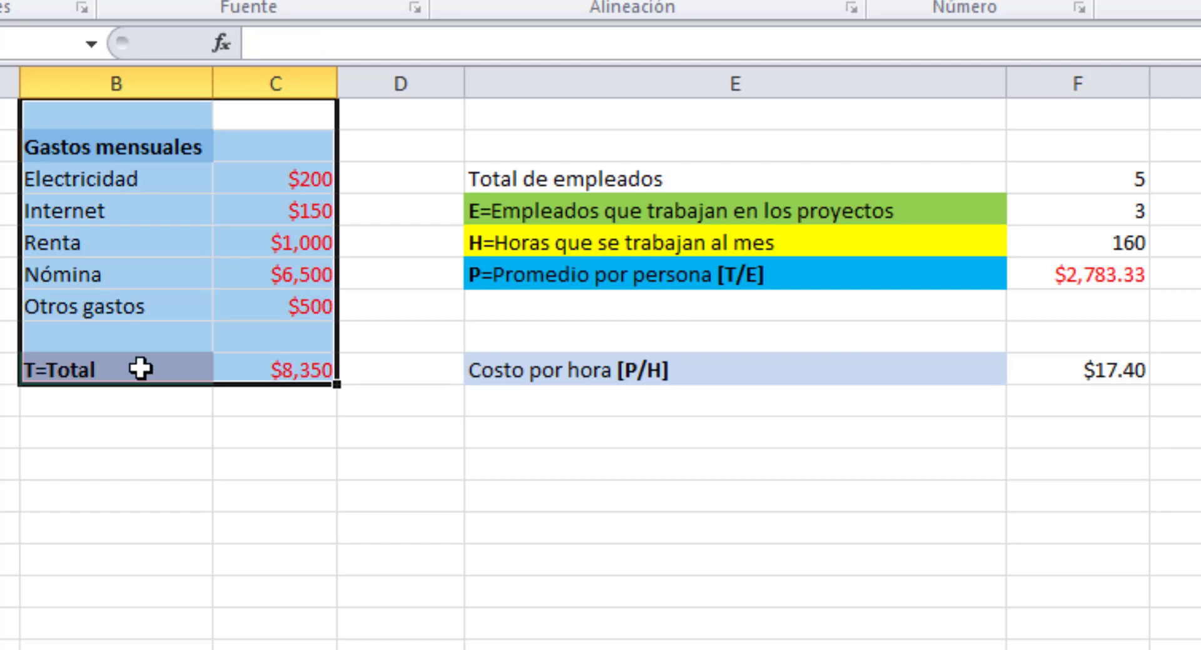
click(1092, 368)
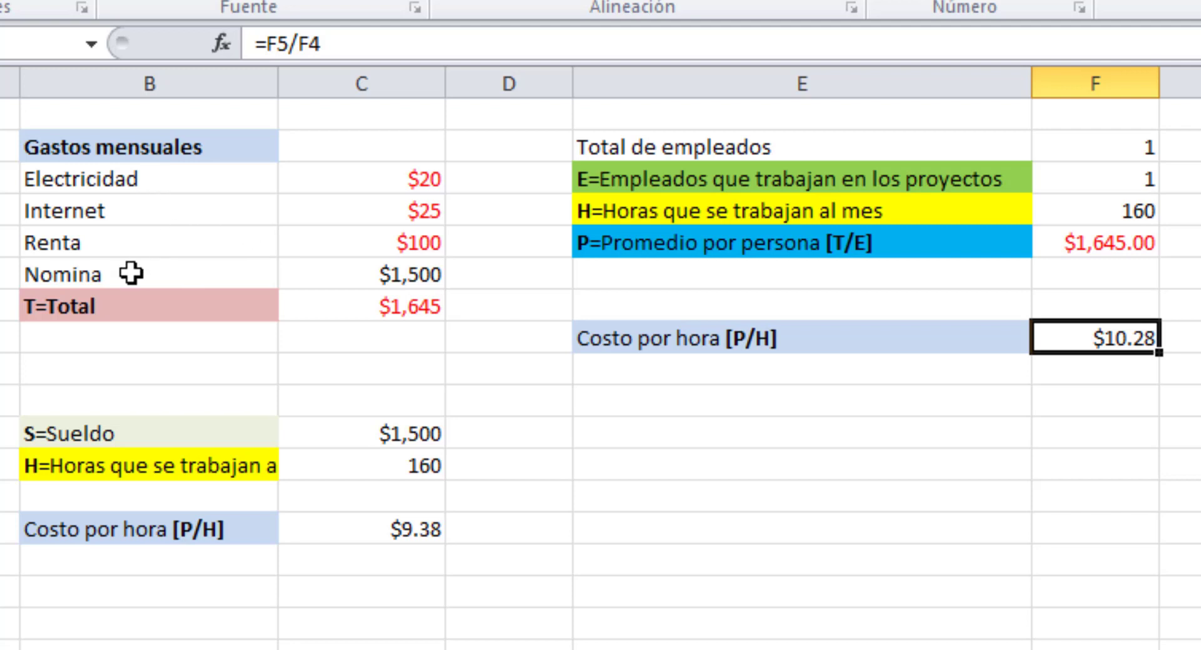
On the single-employee sheet, inspect the Nomina amount and how it enters the monthly expense total
drag(118, 276, 360, 277)
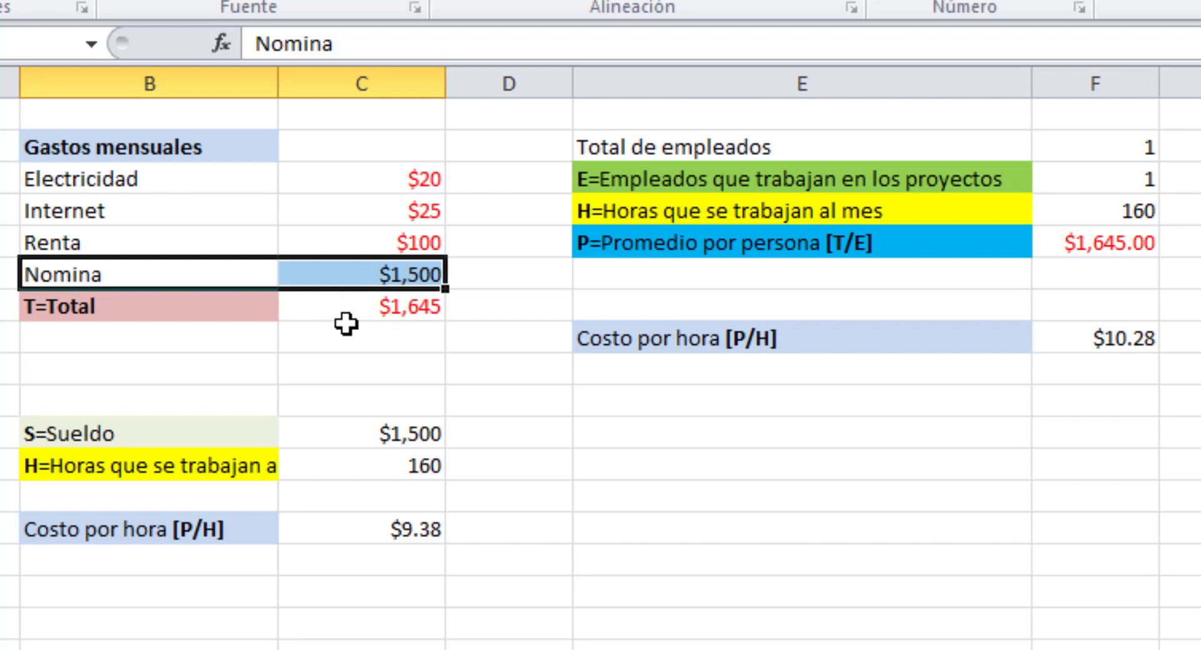
click(384, 271)
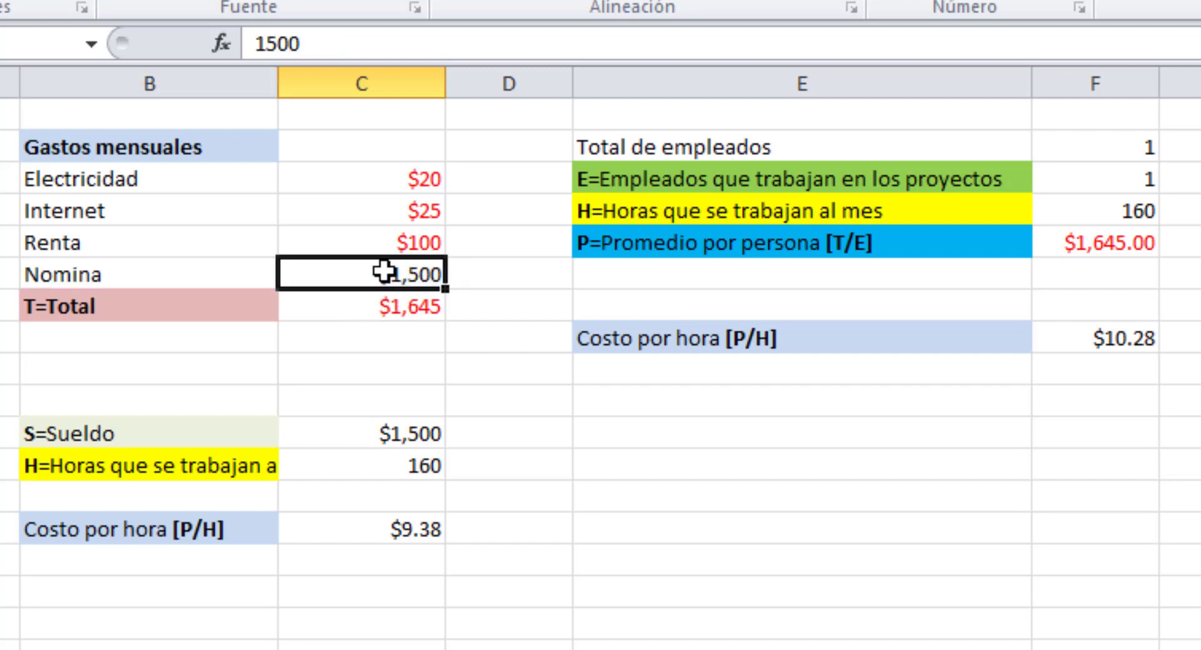
double_click(384, 271)
double_click(412, 273)
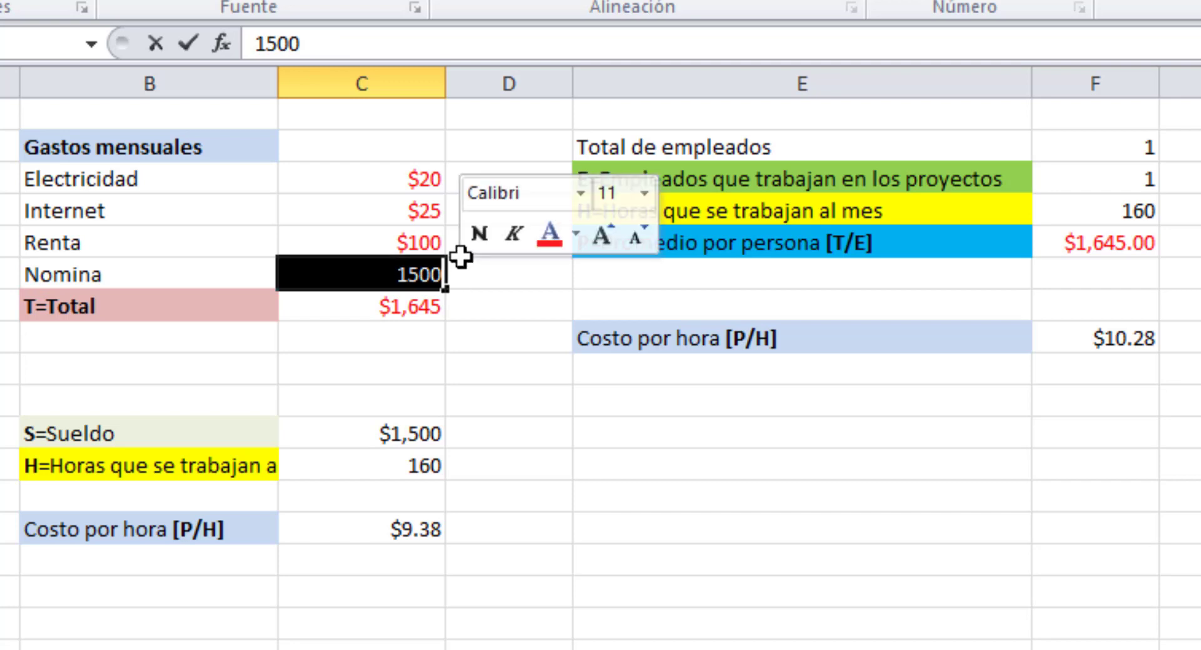
click(479, 310)
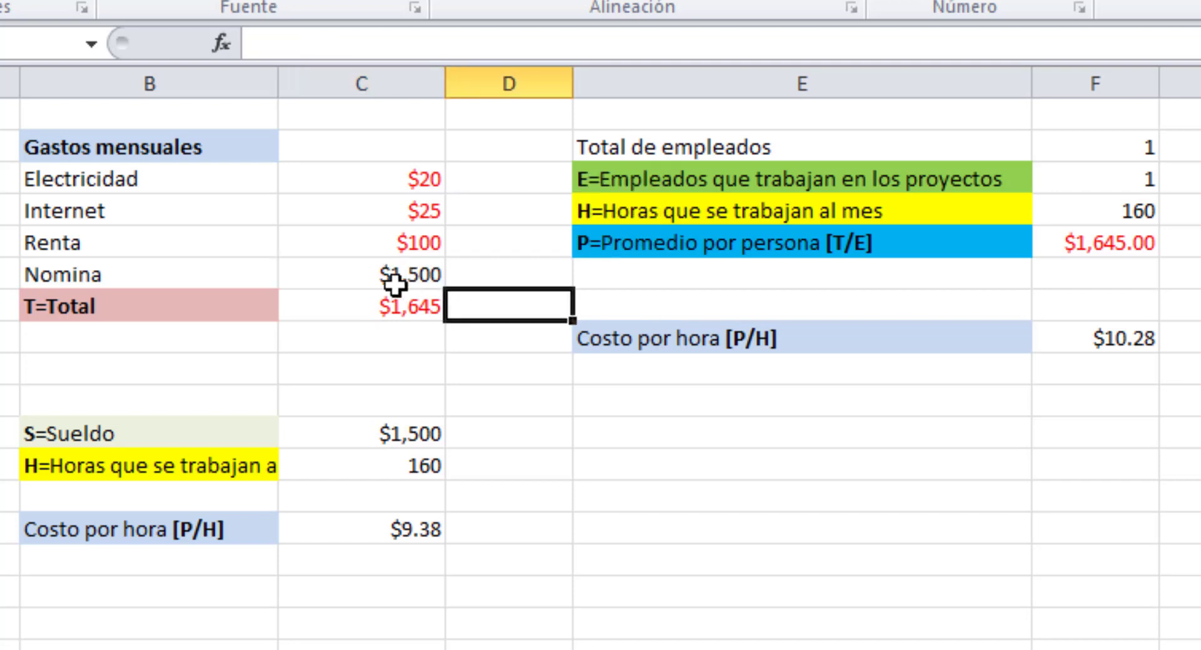
click(365, 271)
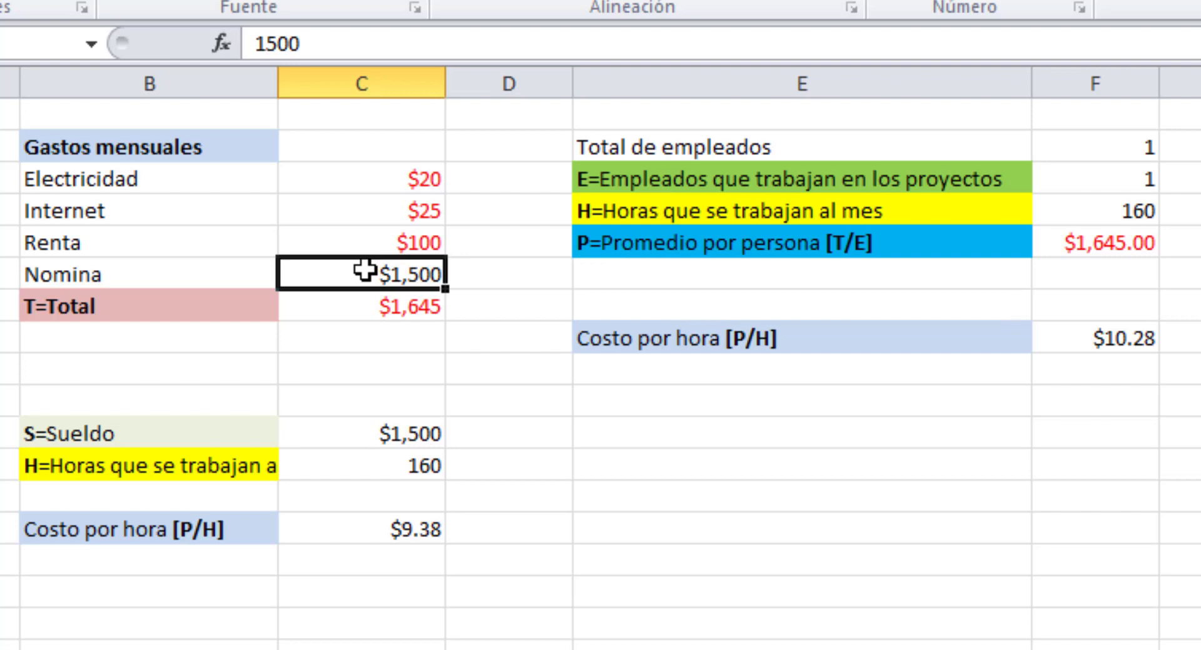
click(404, 305)
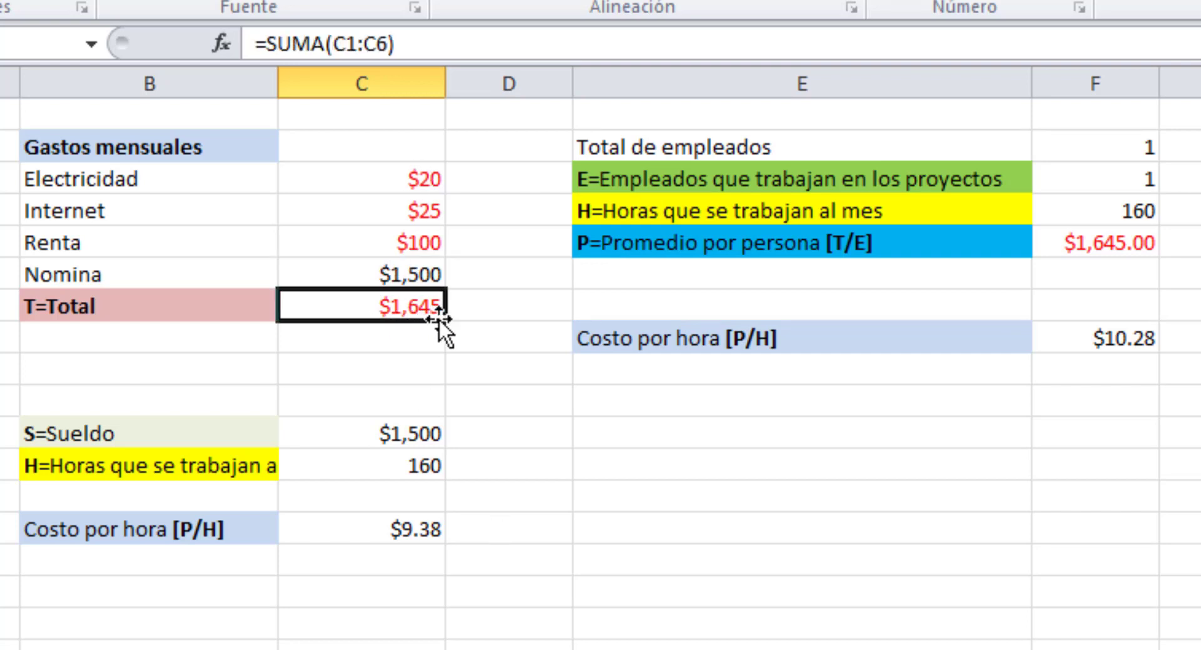
click(388, 271)
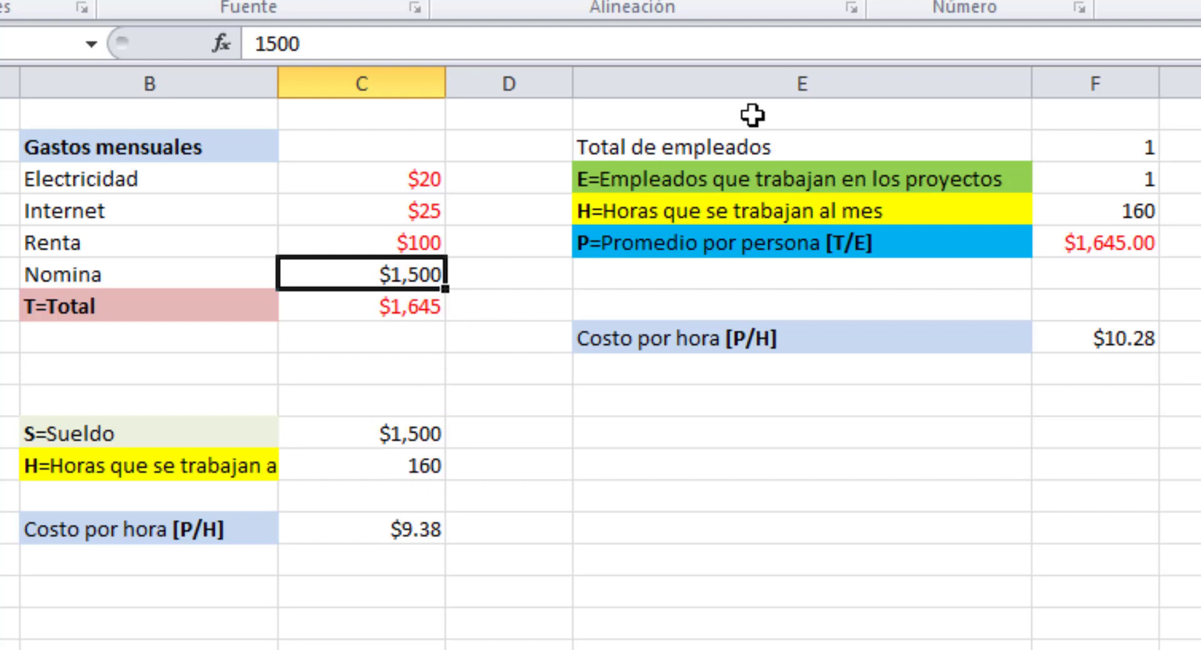
Trace the single-employee Costo por hora calculation through project employees, expense total, average per person and monthly hours
click(1146, 179)
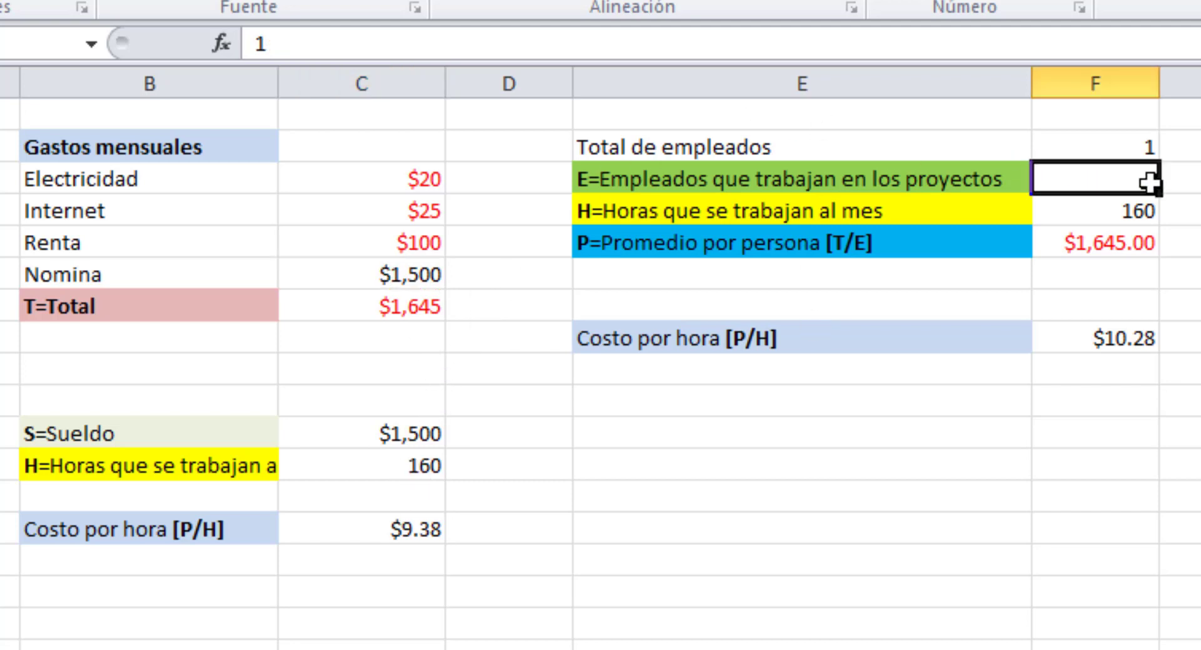
click(1122, 242)
click(406, 306)
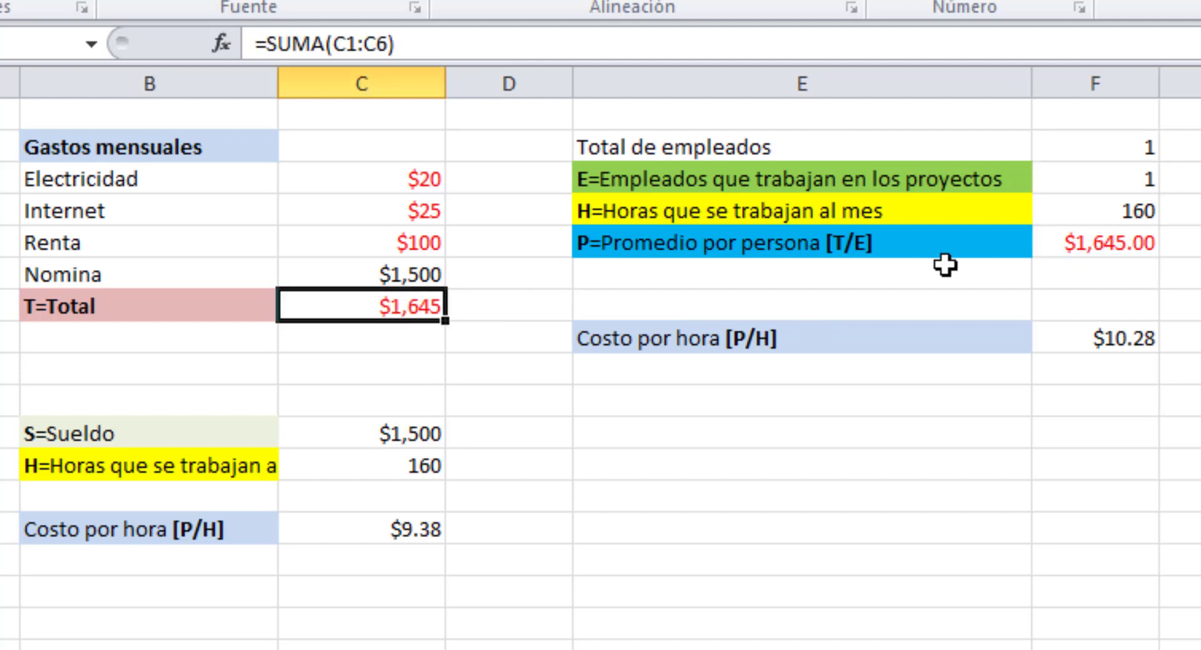
click(1124, 231)
drag(1124, 231, 1128, 214)
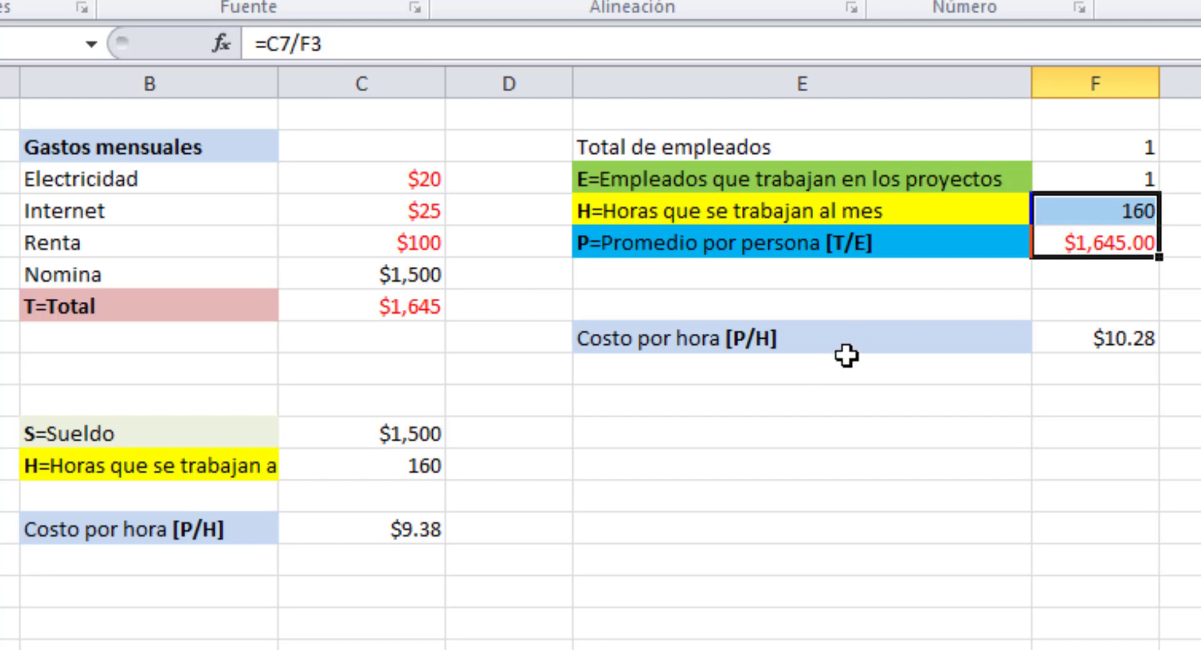
click(1117, 341)
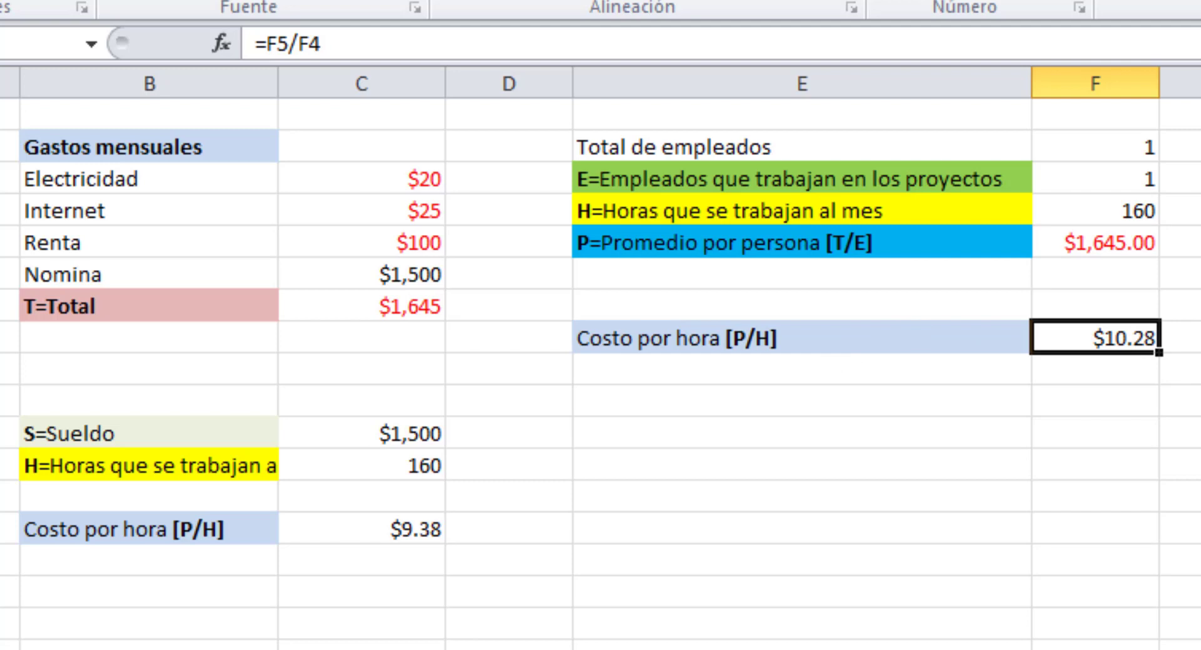